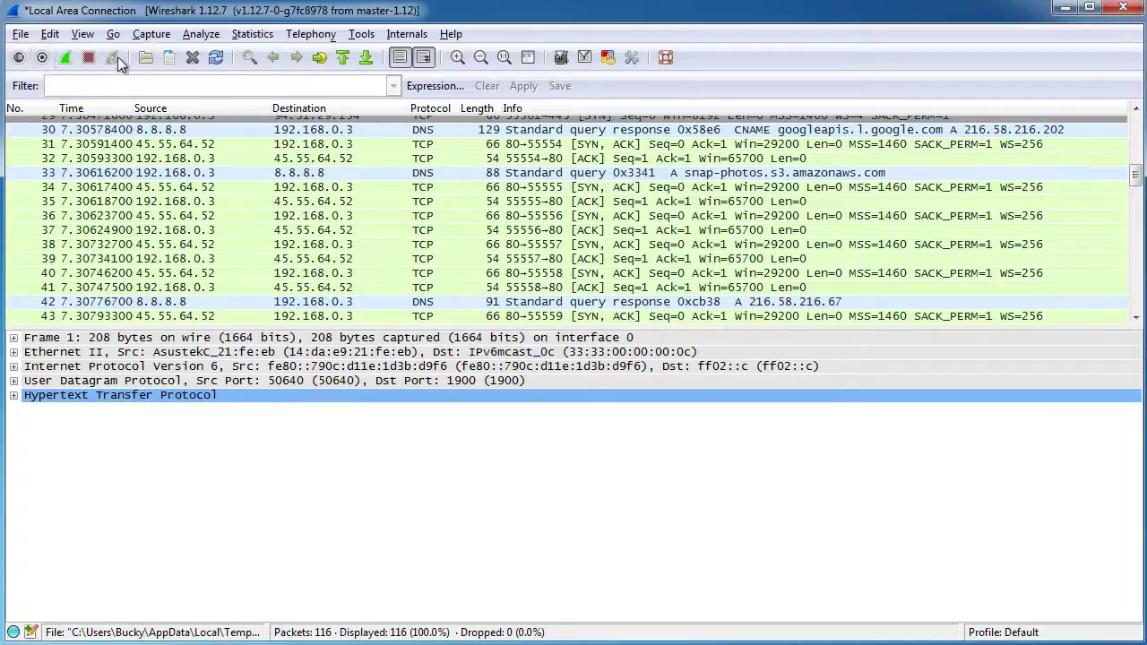
Step: View the list of capture interfaces, then the capture options, closing each dialog without changes
{"action": "left_click", "coordinate": [18, 59]}
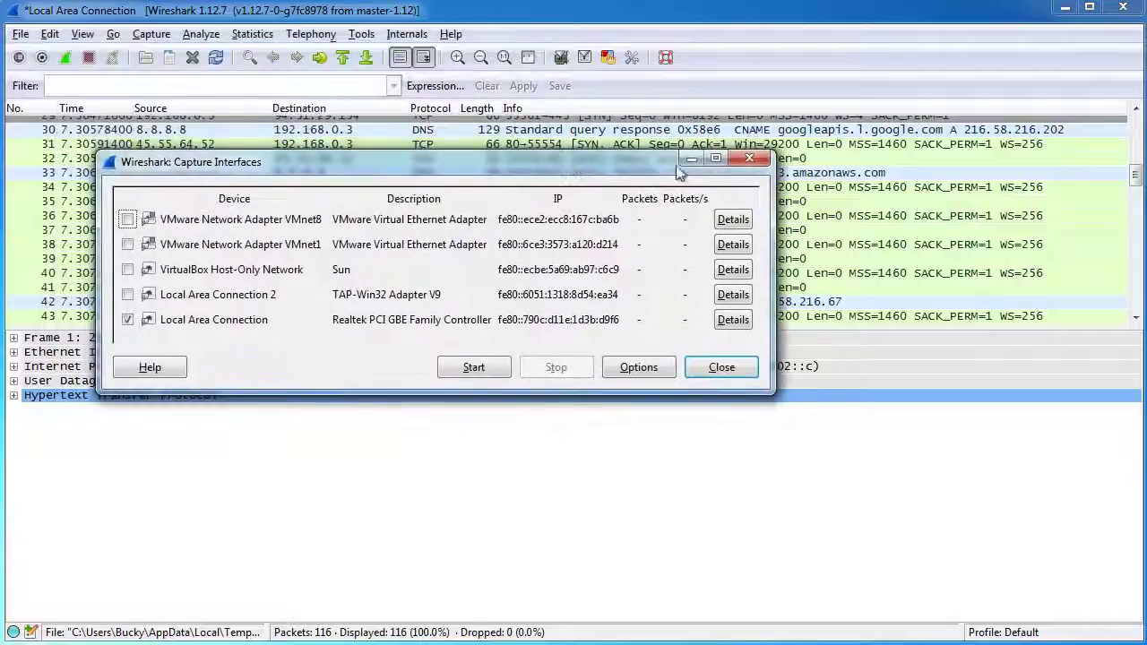
{"action": "left_click", "coordinate": [749, 158]}
{"action": "left_click", "coordinate": [41, 59]}
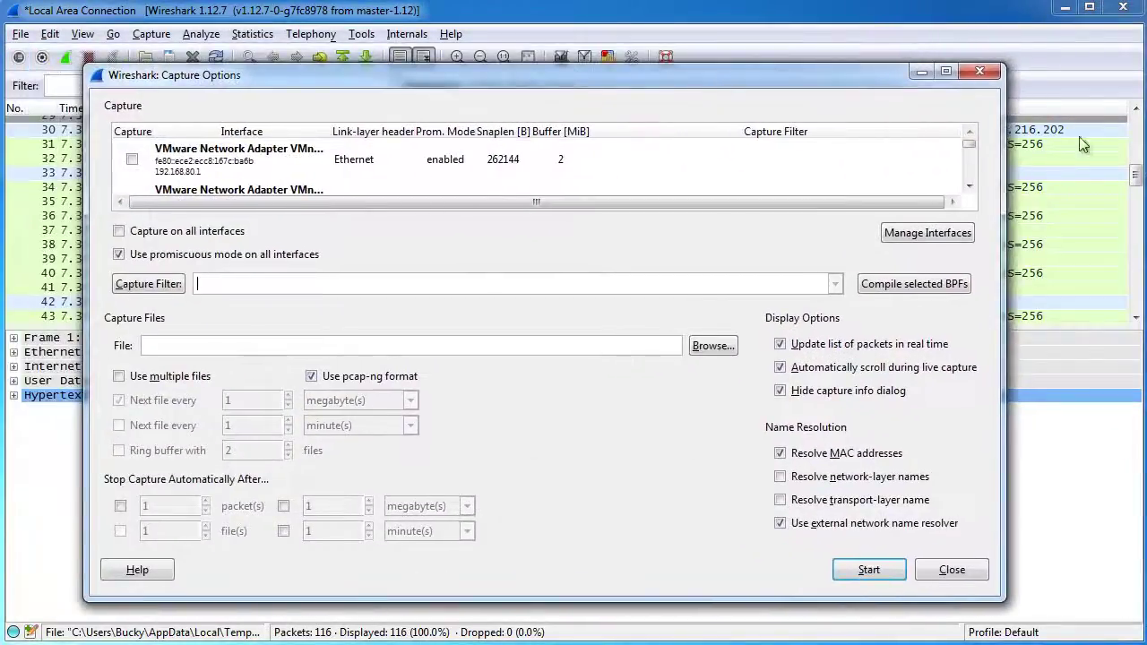
{"action": "left_click", "coordinate": [981, 69]}
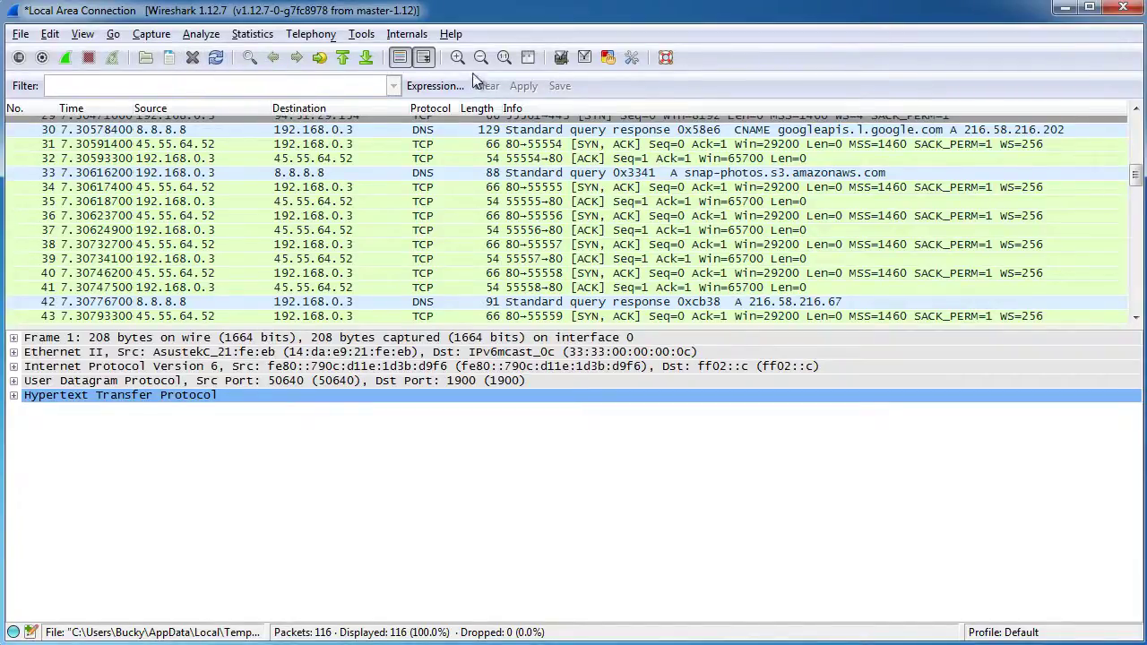
{"action": "left_click", "coordinate": [20, 35]}
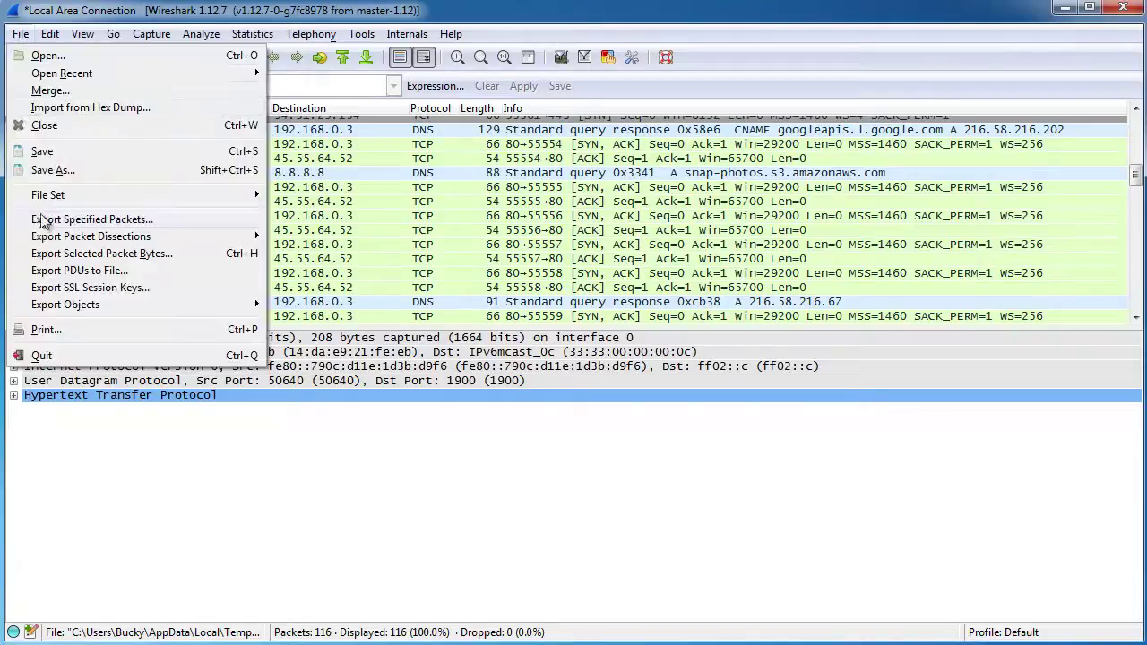
{"action": "left_click", "coordinate": [309, 86]}
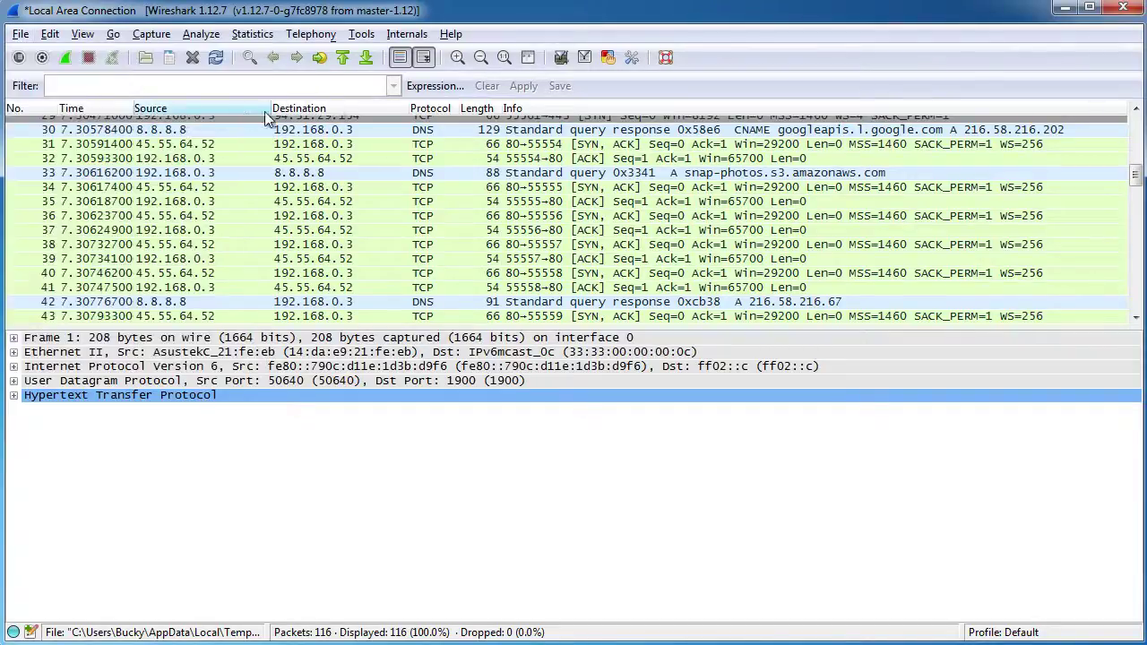
Step: Select several of the early packets one after another, starting with packet 5, to view their details
{"action": "scroll", "coordinate": [424, 213], "scroll_direction": "up", "scroll_amount": 6}
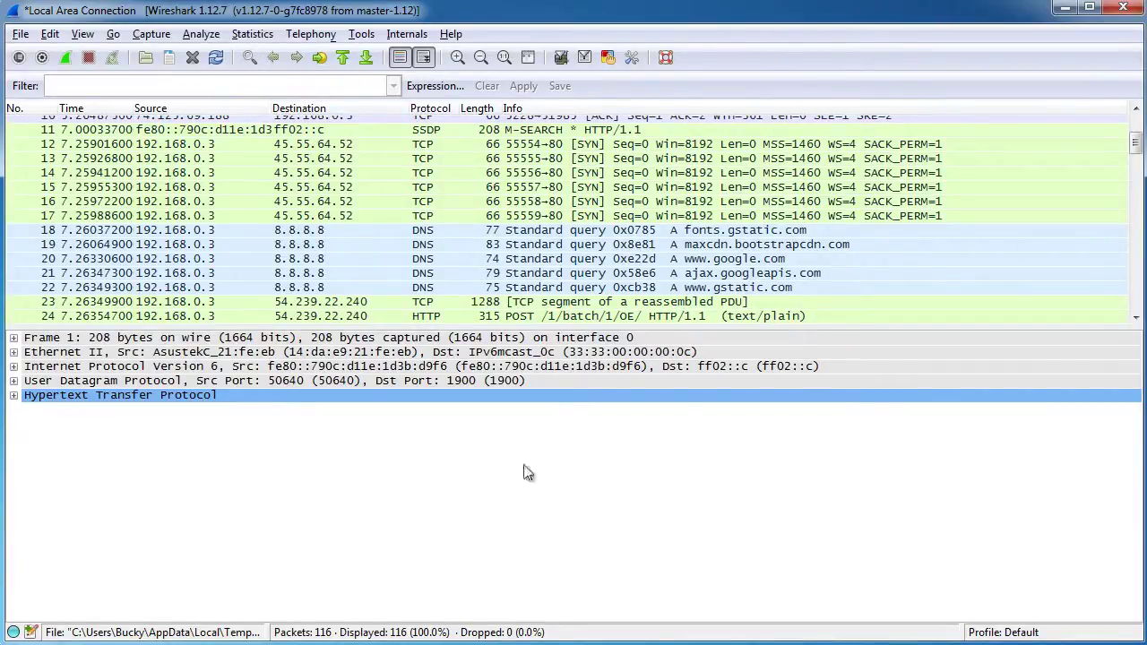
{"action": "scroll", "coordinate": [438, 186], "scroll_direction": "up", "scroll_amount": 4}
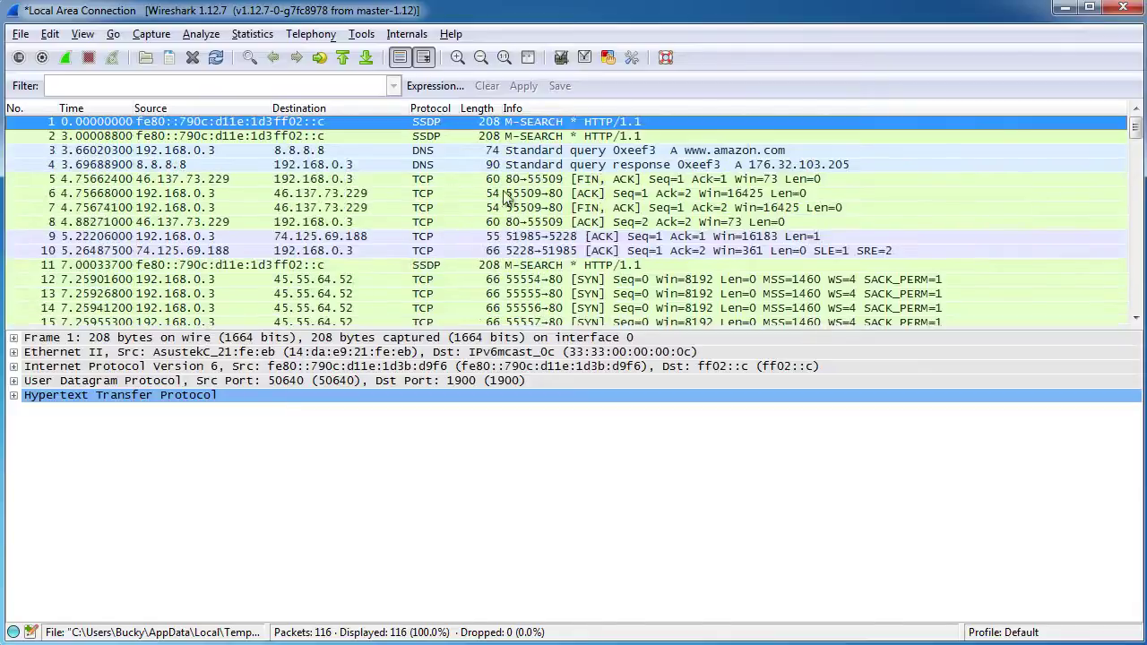
{"action": "left_click", "coordinate": [527, 179]}
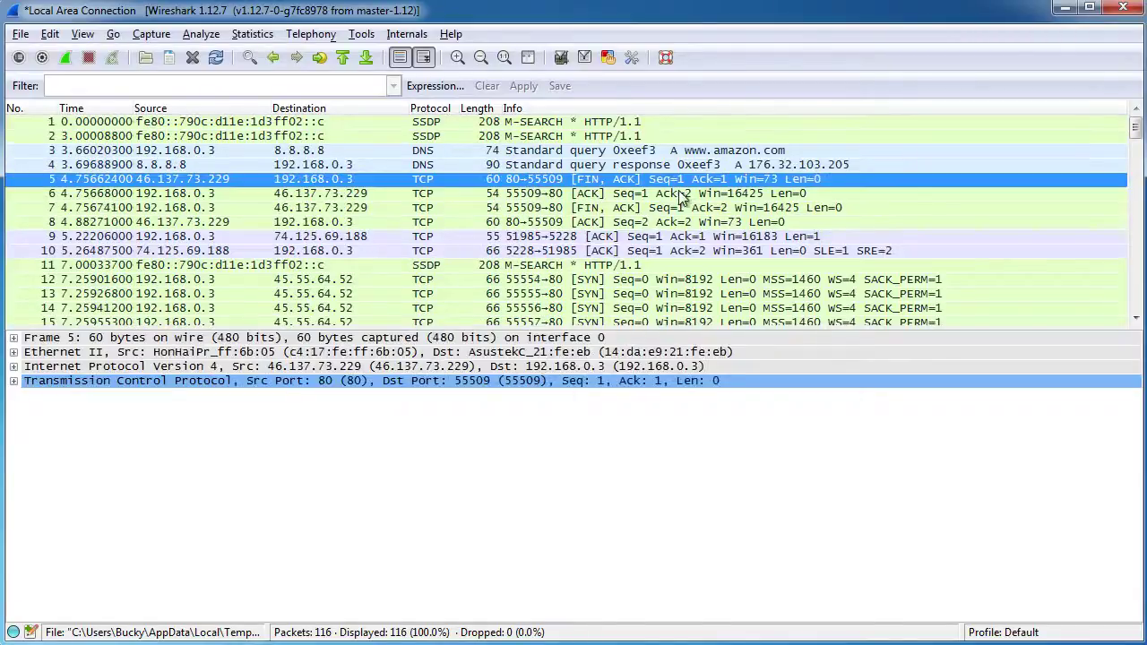
{"action": "left_click", "coordinate": [437, 193]}
{"action": "left_click", "coordinate": [435, 221]}
{"action": "left_click", "coordinate": [451, 177]}
{"action": "key", "text": "Down"}
{"action": "key", "text": "Down"}
{"action": "key", "text": "Down"}
{"action": "key", "text": "Down"}
{"action": "key", "text": "Up"}
{"action": "key", "text": "Up"}
{"action": "key", "text": "Up"}
{"action": "key", "text": "Up"}
{"action": "key", "text": "Up"}
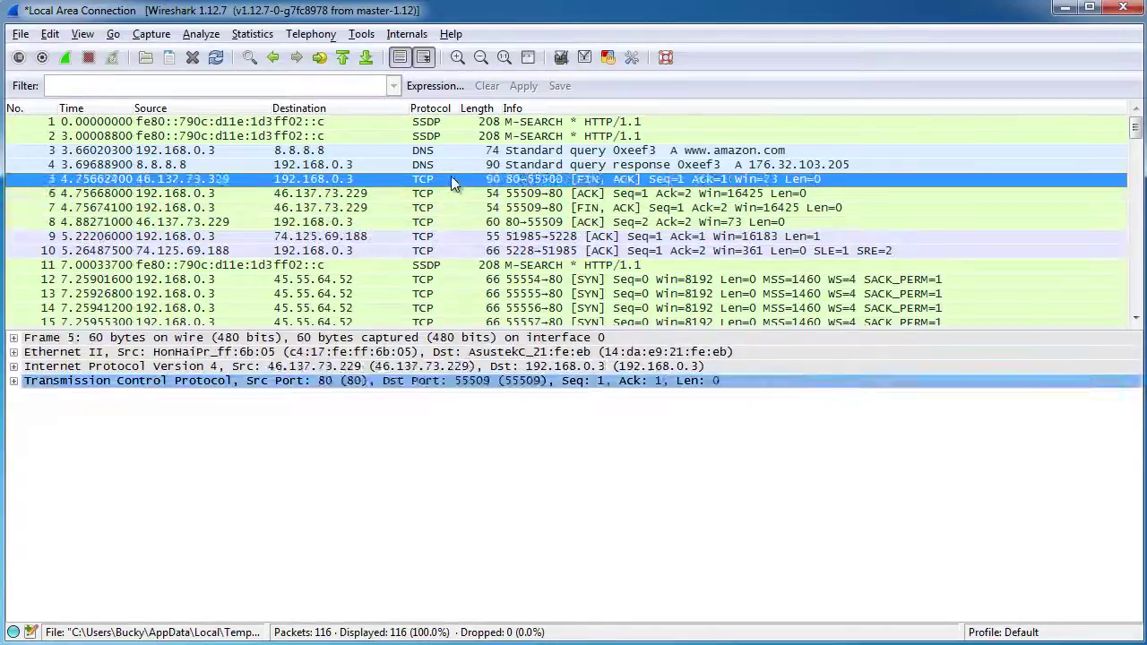
{"action": "key", "text": "Down"}
{"action": "key", "text": "Down"}
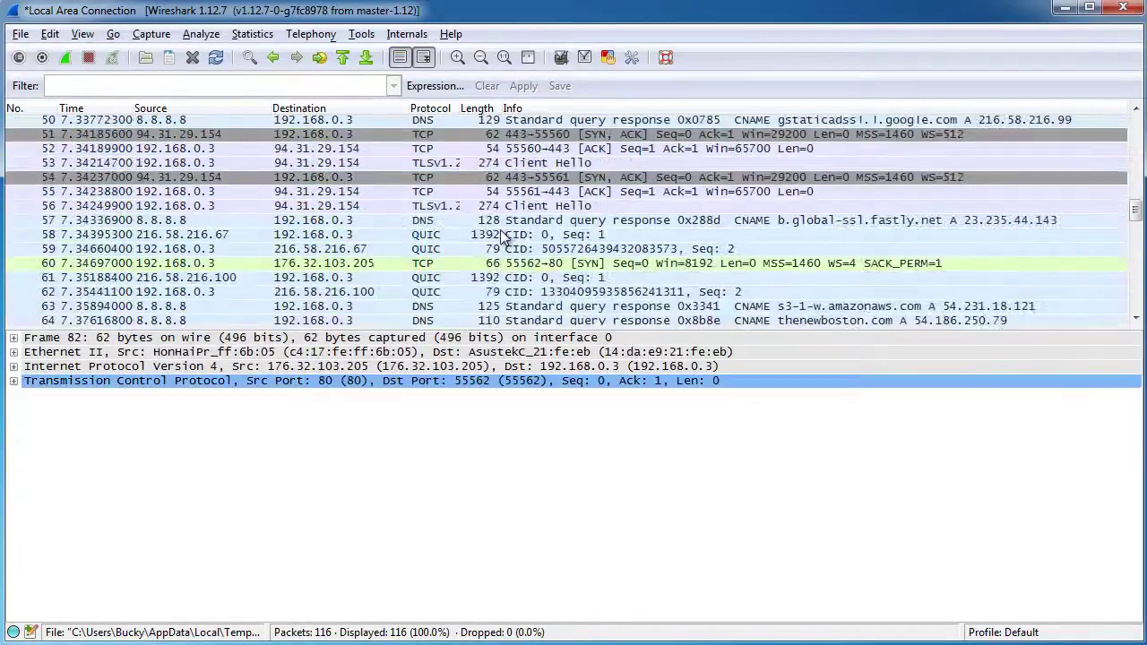
Step: Go back through the packet selection history and forward again to the most recently viewed packet
{"action": "left_click", "coordinate": [272, 59]}
{"action": "left_click", "coordinate": [271, 61]}
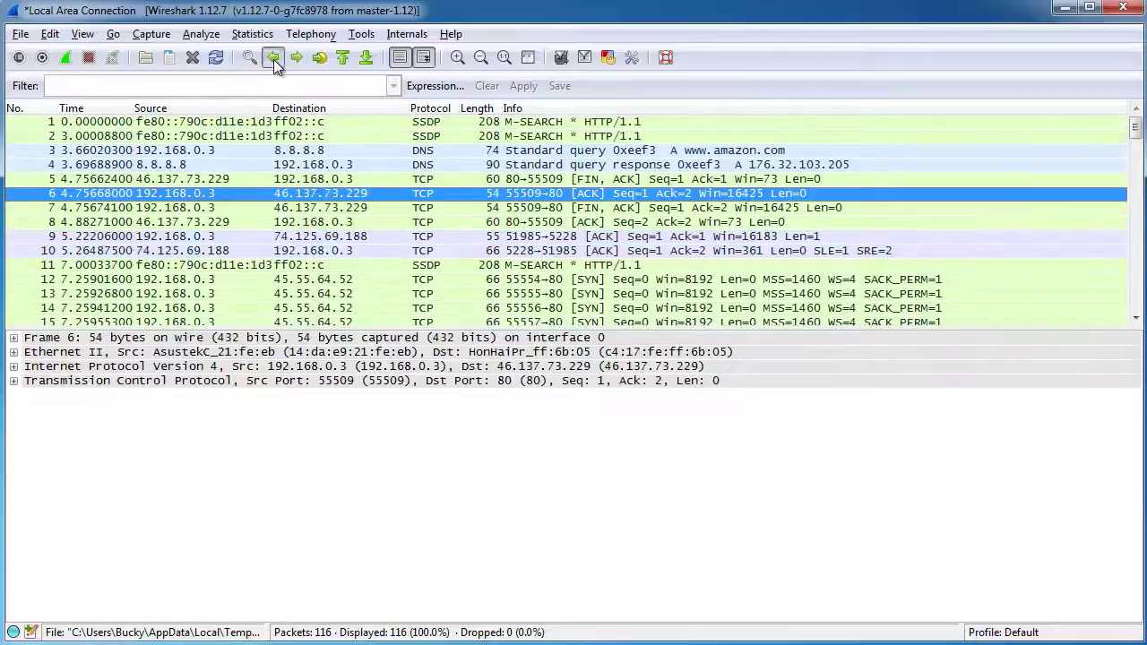
{"action": "left_click", "coordinate": [271, 61]}
{"action": "left_click", "coordinate": [272, 61]}
{"action": "left_click", "coordinate": [298, 60]}
{"action": "left_click", "coordinate": [298, 60]}
{"action": "left_click", "coordinate": [298, 60]}
{"action": "left_click", "coordinate": [298, 60]}
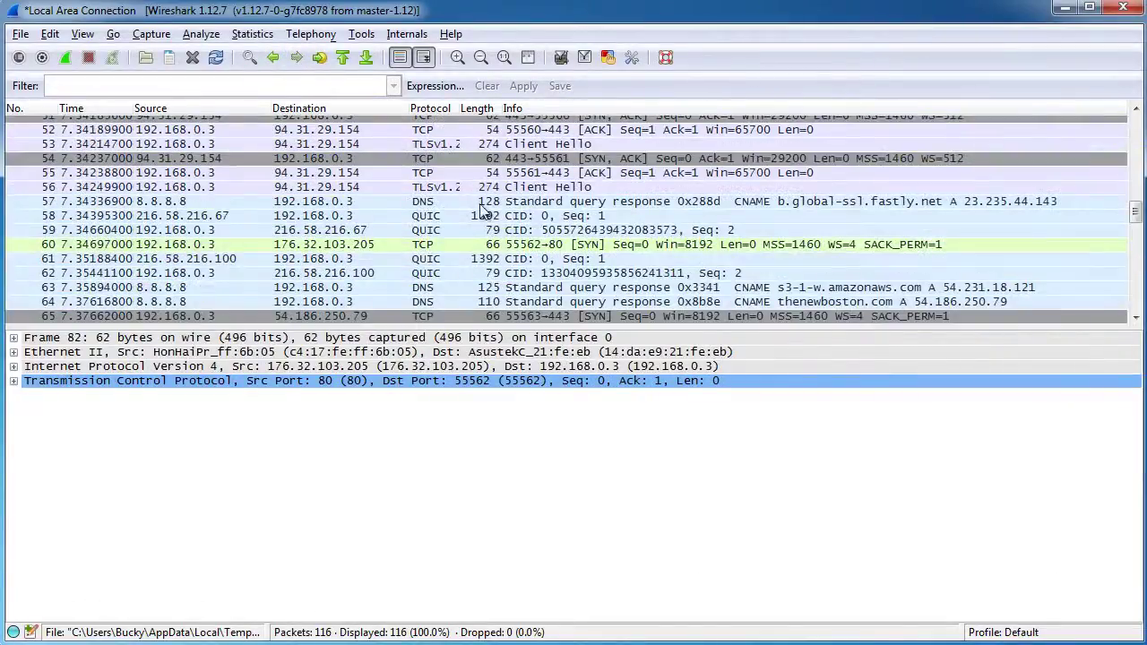
Step: View packets 55, 24 and 45 in turn, and go back in the packet history to packet 24
{"action": "left_click", "coordinate": [447, 179]}
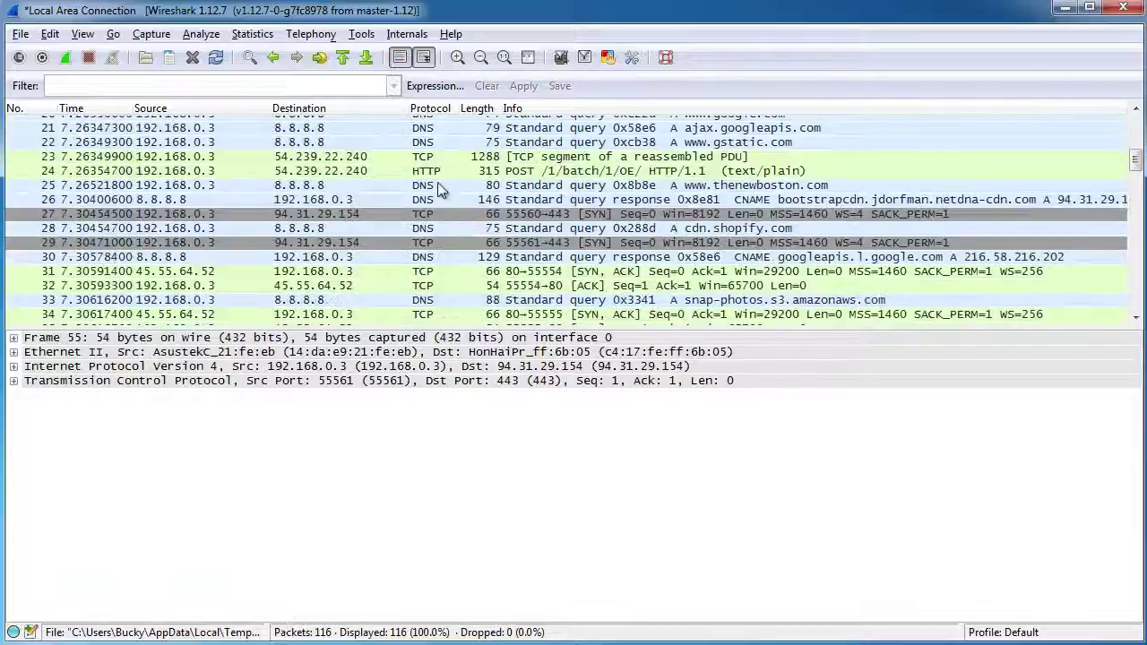
{"action": "left_click", "coordinate": [553, 173]}
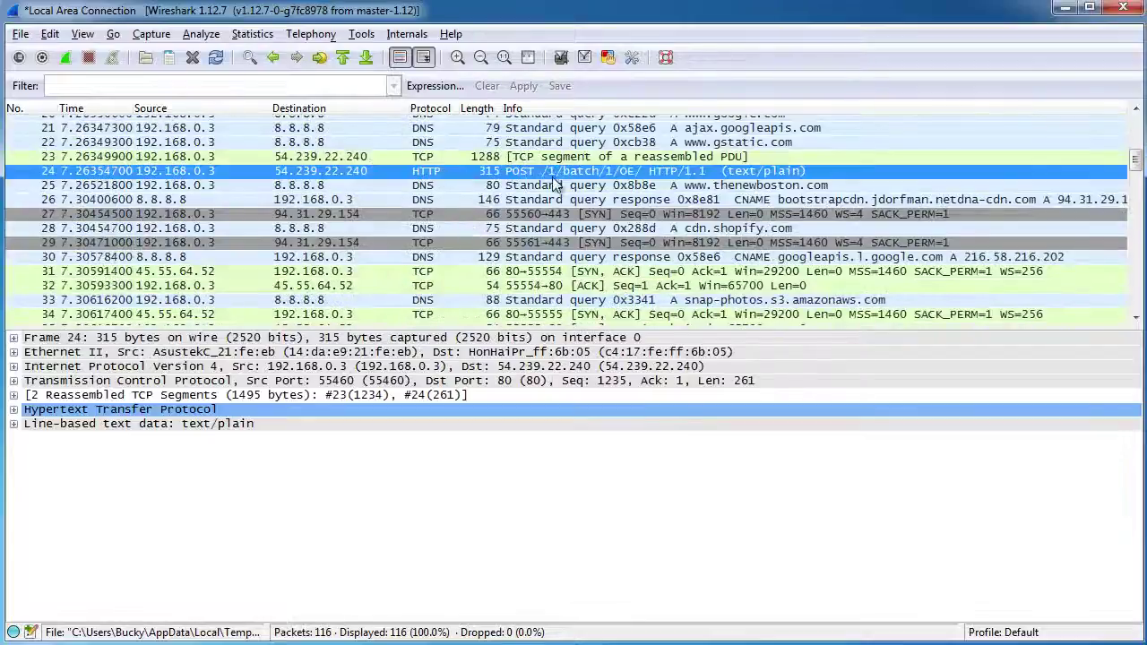
{"action": "scroll", "coordinate": [551, 173], "scroll_direction": "down", "scroll_amount": 6}
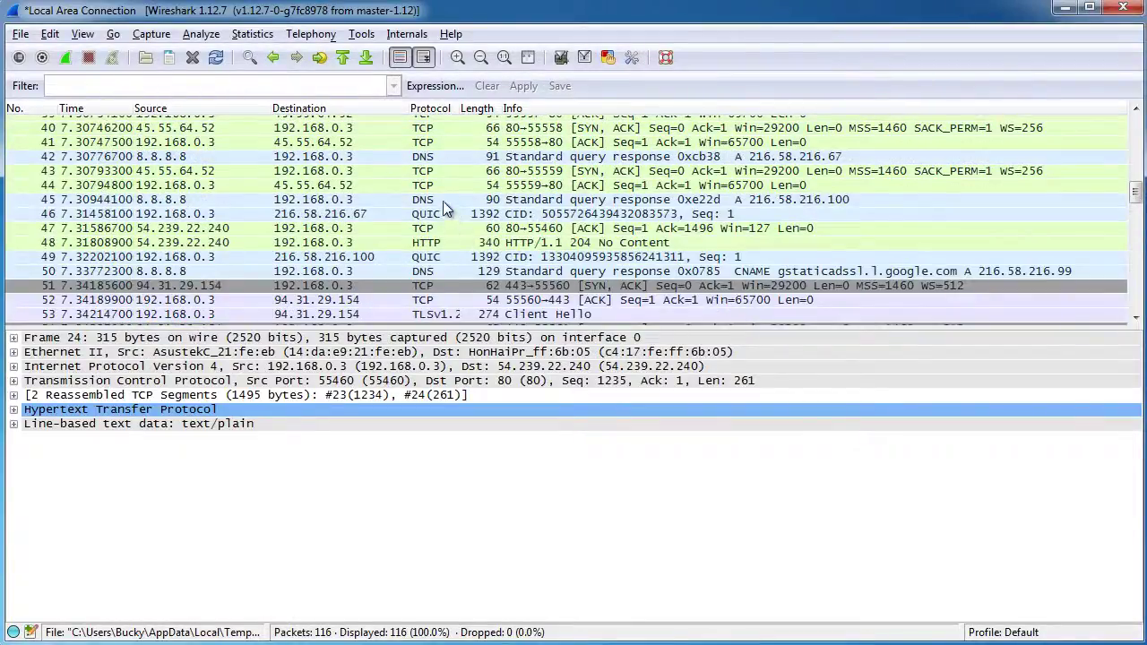
{"action": "left_click", "coordinate": [443, 202]}
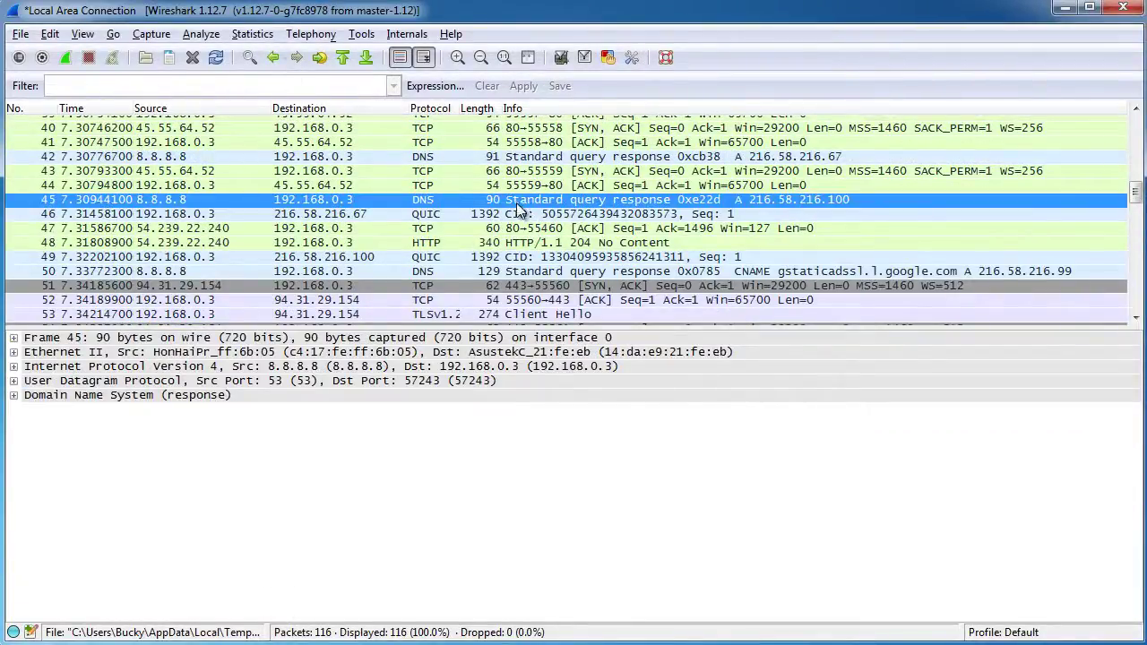
{"action": "left_click", "coordinate": [273, 56]}
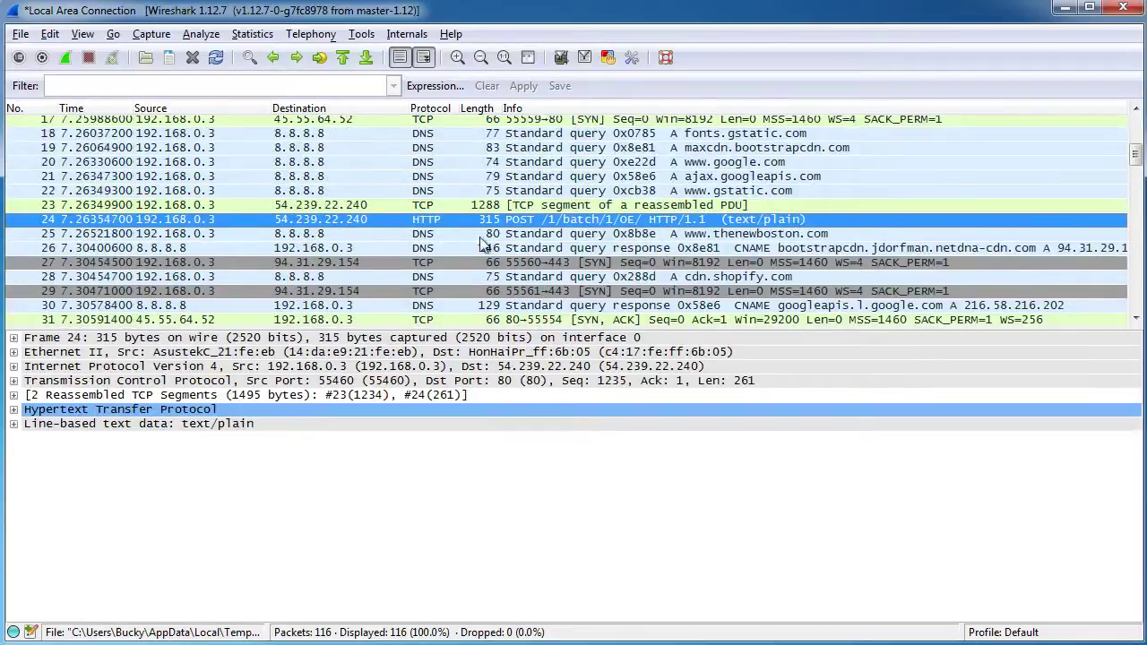
Step: View the Find Packet search options and close them without searching
{"action": "left_click", "coordinate": [249, 56]}
{"action": "left_click_drag", "start_coordinate": [6, 93], "coordinate": [435, 231]}
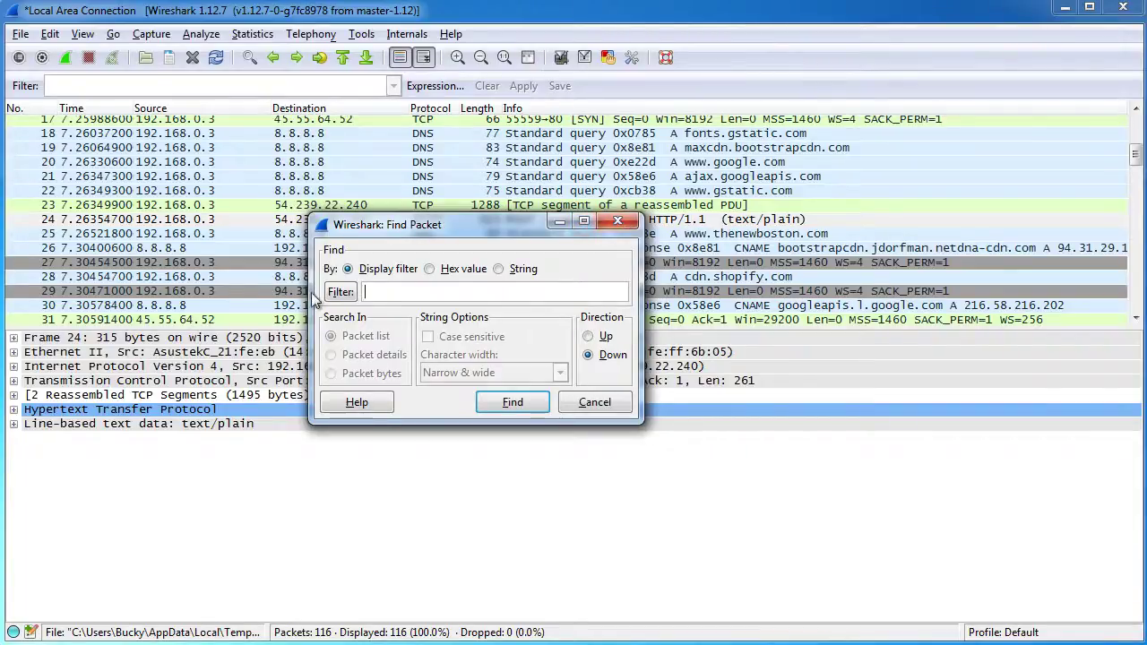
{"action": "left_click", "coordinate": [617, 222]}
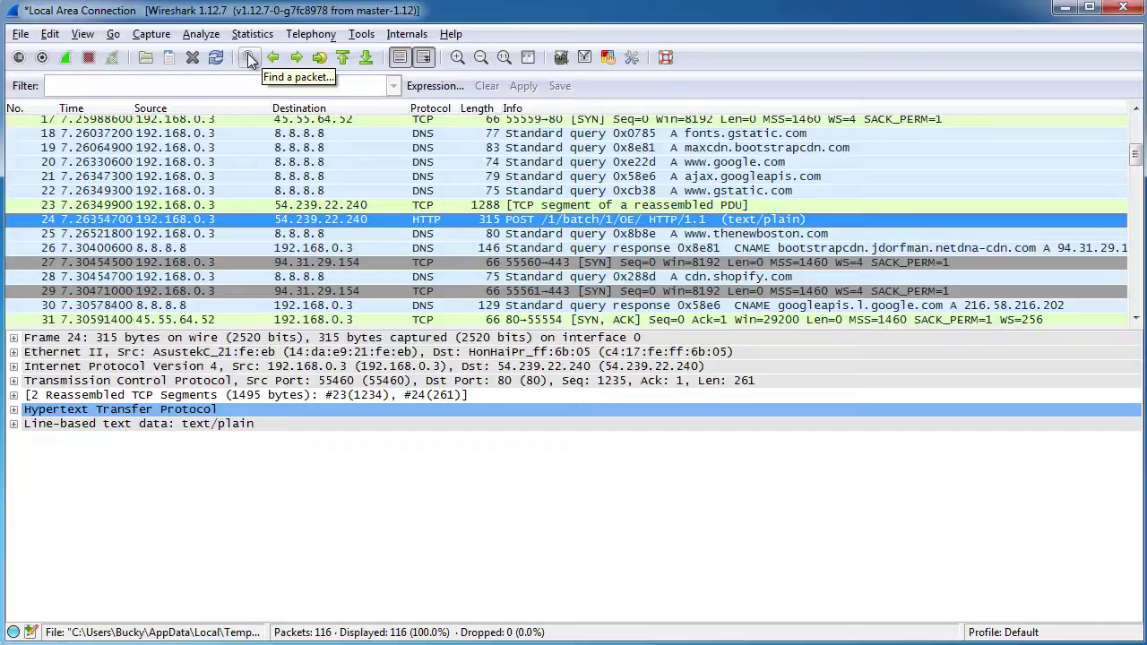
Step: Go directly to packet number 50
{"action": "left_click", "coordinate": [320, 59]}
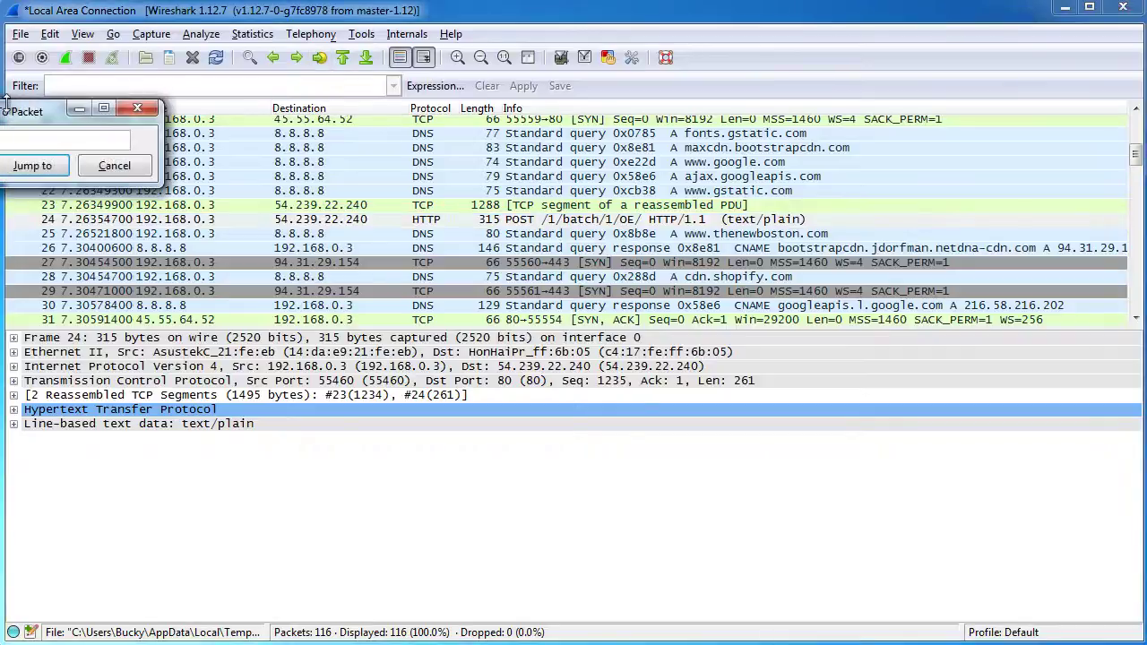
{"action": "left_click_drag", "start_coordinate": [7, 111], "coordinate": [427, 179]}
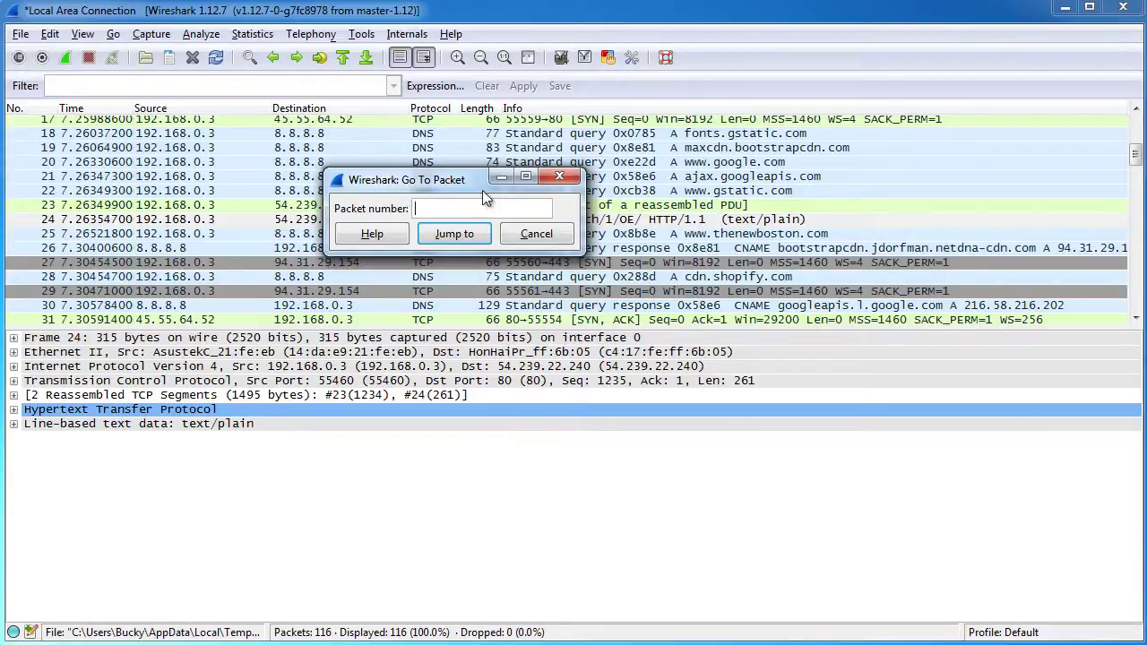
{"action": "type", "text": "50"}
{"action": "left_click", "coordinate": [446, 237]}
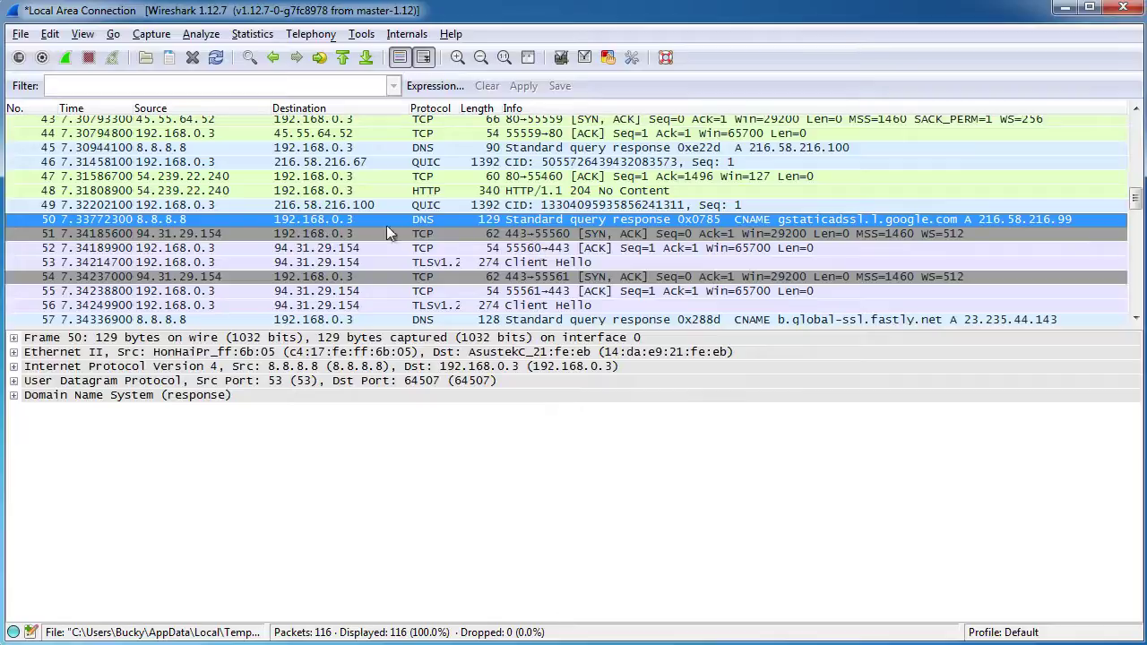
Step: Jump to the first packet of the capture and from there to the last packet
{"action": "left_click", "coordinate": [341, 58]}
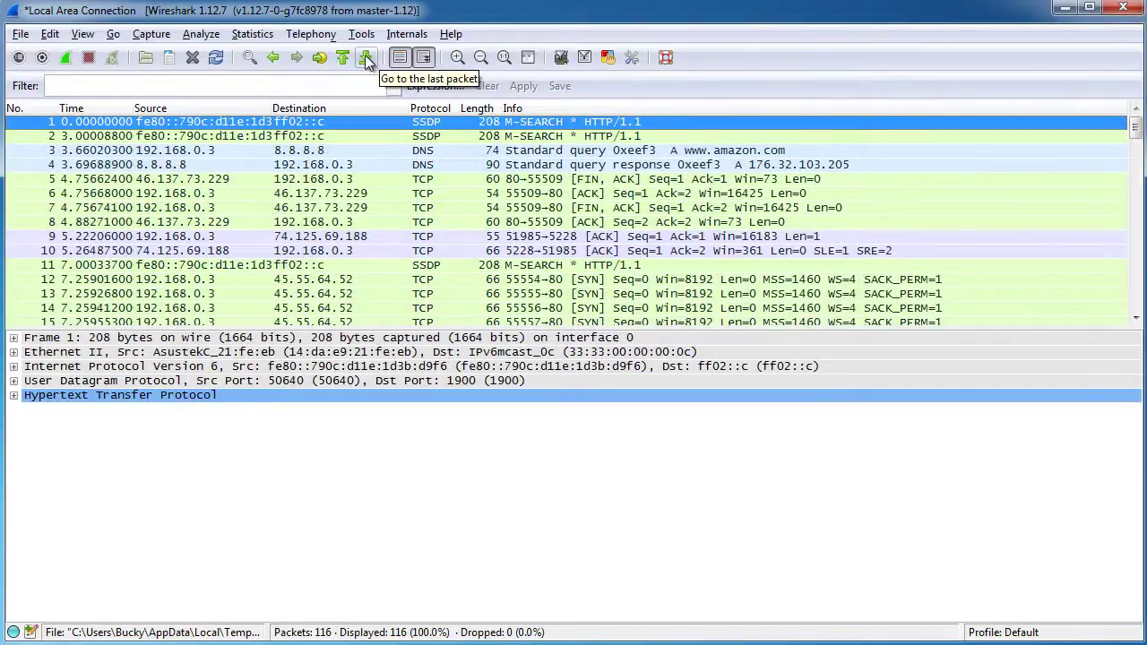
{"action": "left_click", "coordinate": [365, 58]}
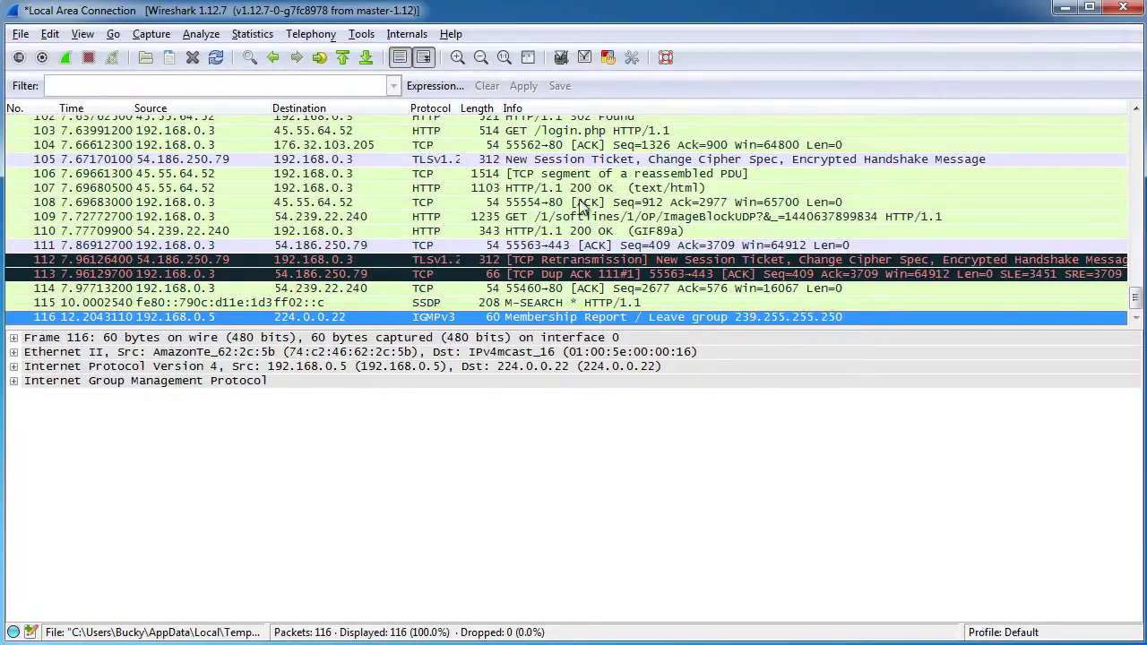
Step: Select packet 108, and turn the packet list colouring off and back on
{"action": "left_click", "coordinate": [511, 206]}
{"action": "scroll", "coordinate": [512, 231], "scroll_direction": "up", "scroll_amount": 3}
{"action": "scroll", "coordinate": [512, 231], "scroll_direction": "up", "scroll_amount": 14}
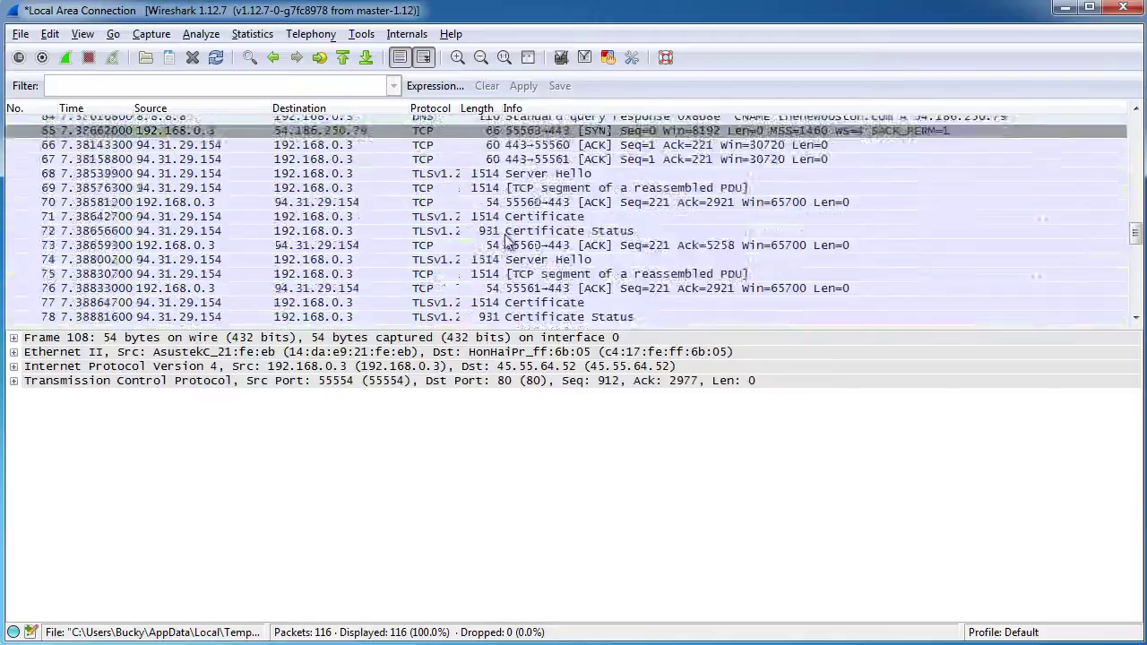
{"action": "scroll", "coordinate": [494, 212], "scroll_direction": "down", "scroll_amount": 7}
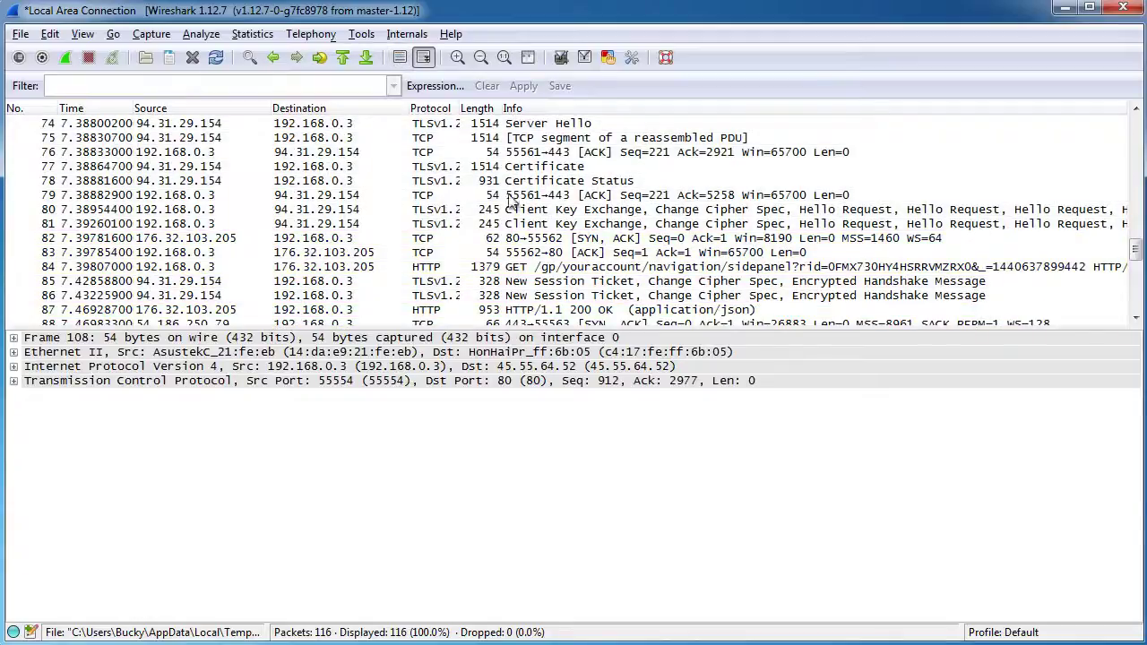
{"action": "left_click", "coordinate": [401, 56]}
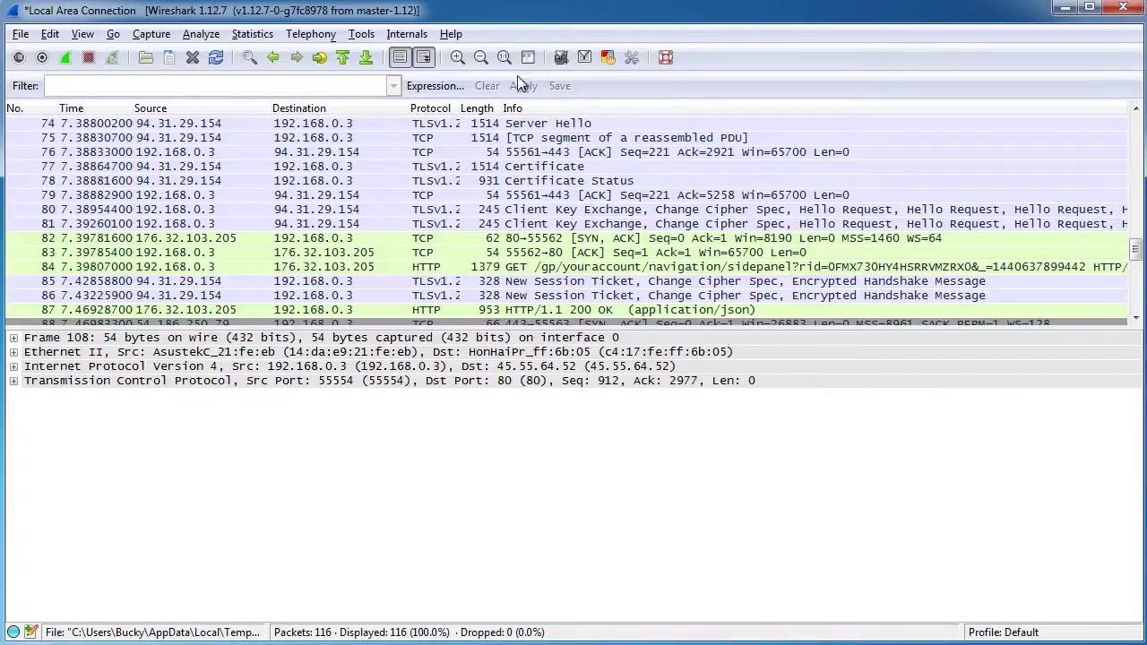
Step: Try enlarging and reducing the packet text size, and reset the zoom to 100%
{"action": "left_click", "coordinate": [457, 57]}
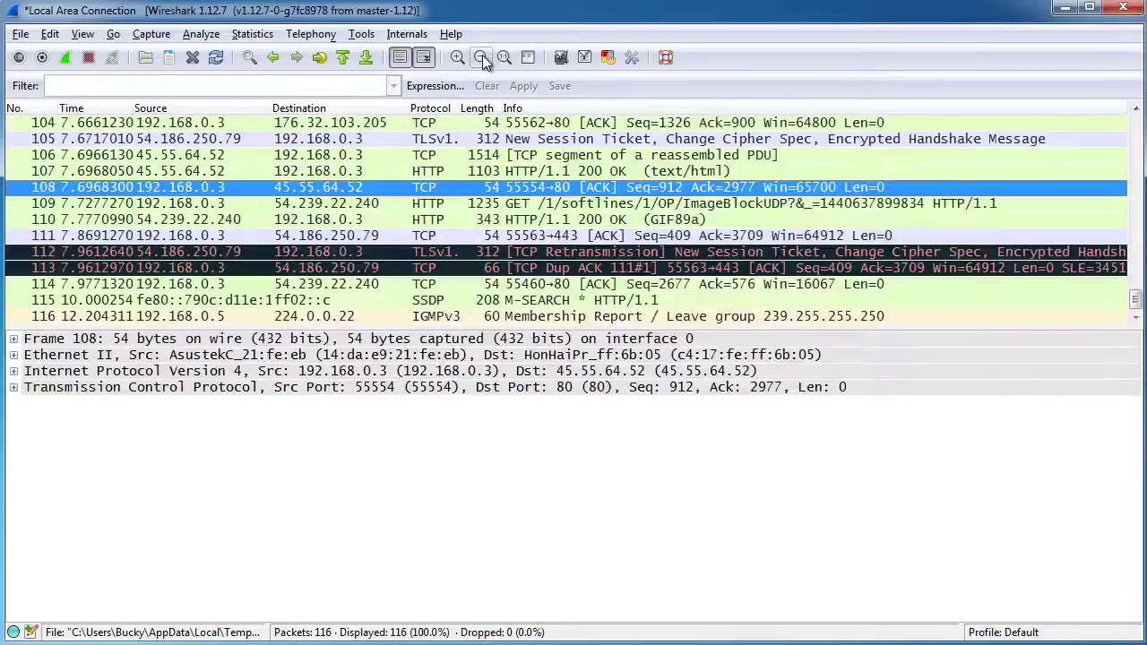
{"action": "left_click", "coordinate": [482, 57]}
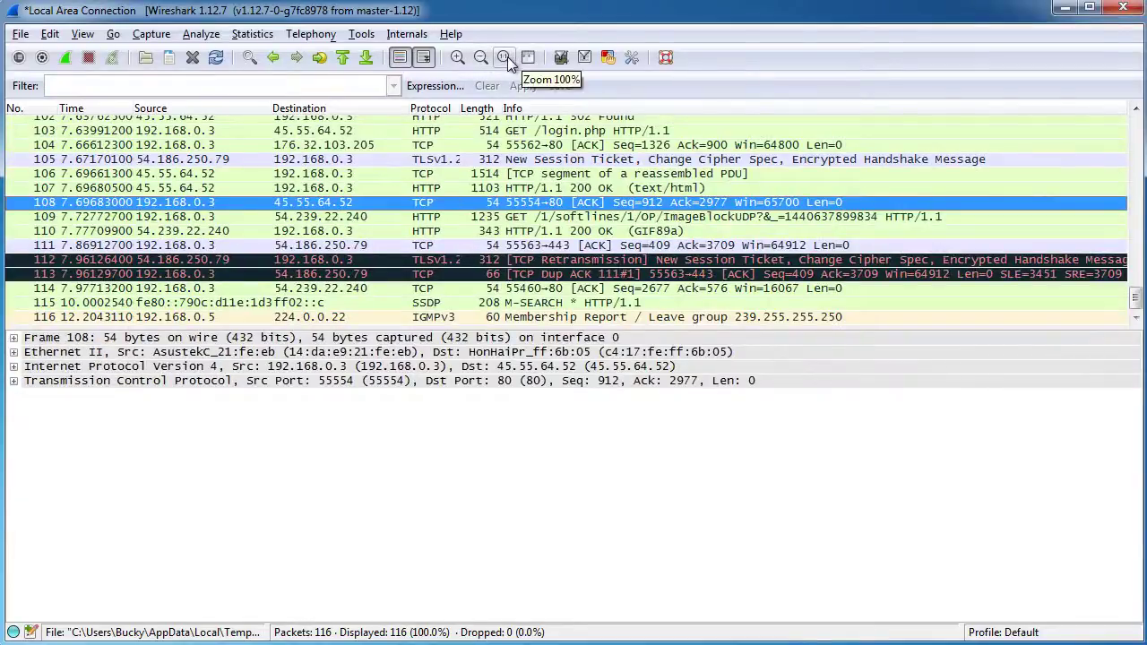
{"action": "left_click", "coordinate": [457, 58]}
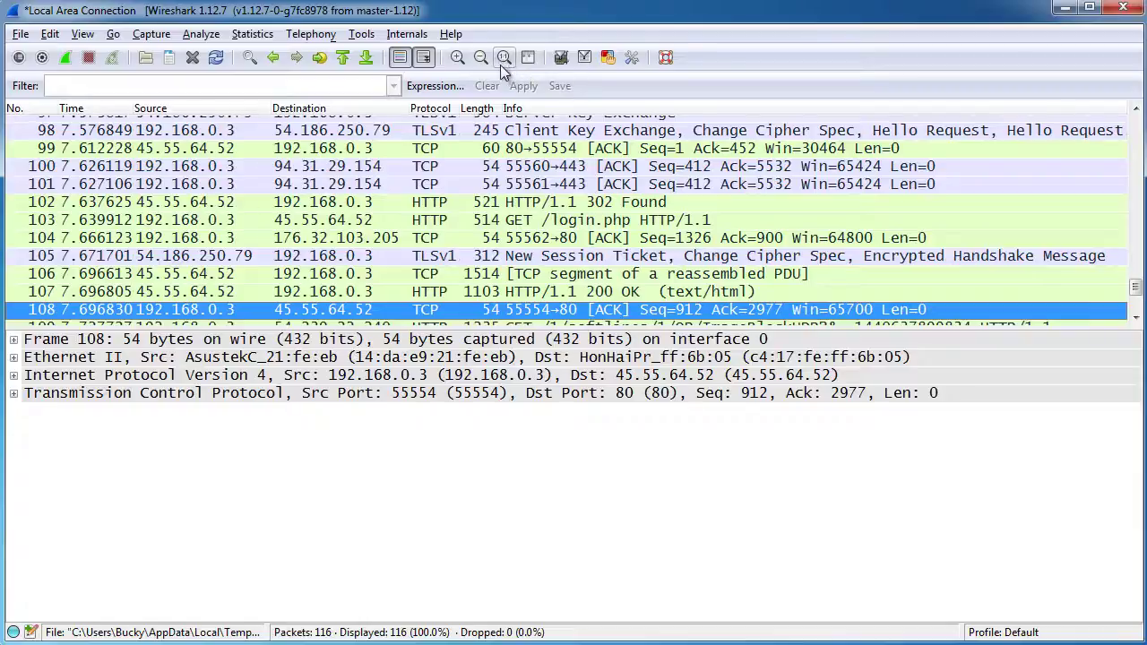
{"action": "left_click", "coordinate": [504, 59]}
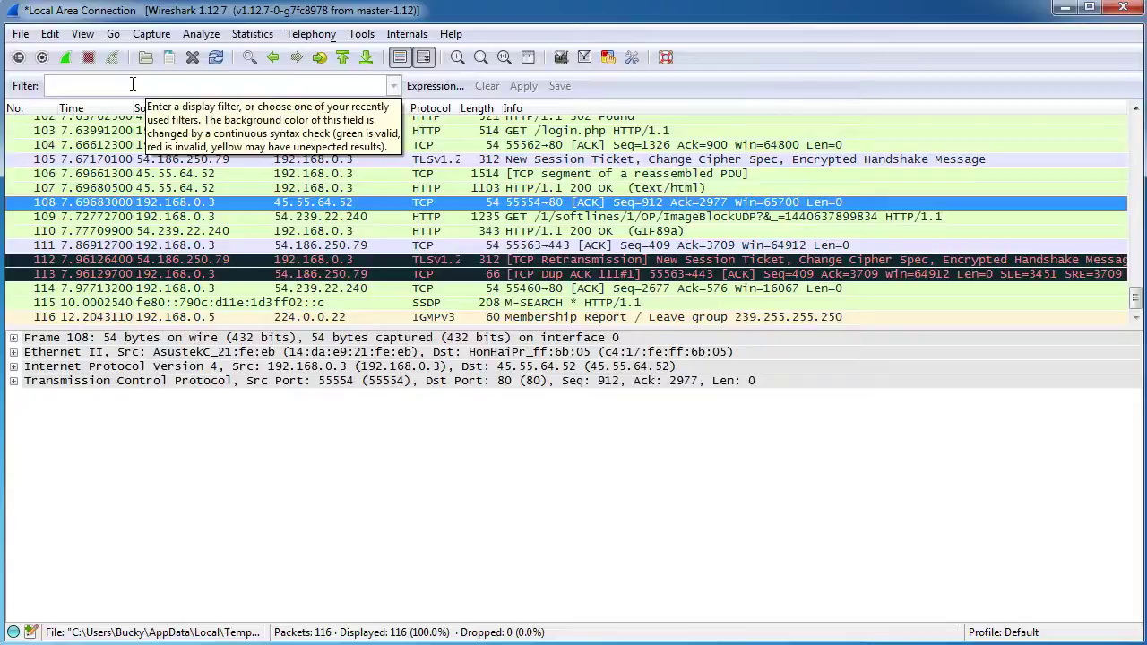
Step: Select HTTP packet 84, the GET request for the account navigation side panel, to view its details
{"action": "left_click_drag", "start_coordinate": [1130, 301], "coordinate": [1136, 260]}
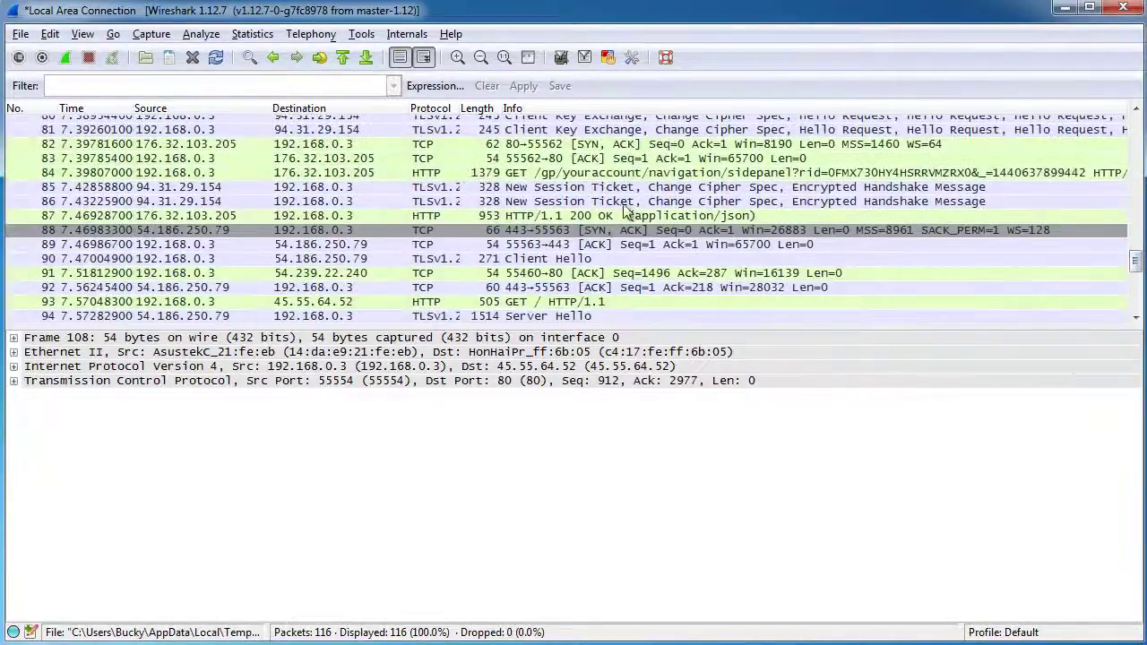
{"action": "left_click", "coordinate": [430, 176]}
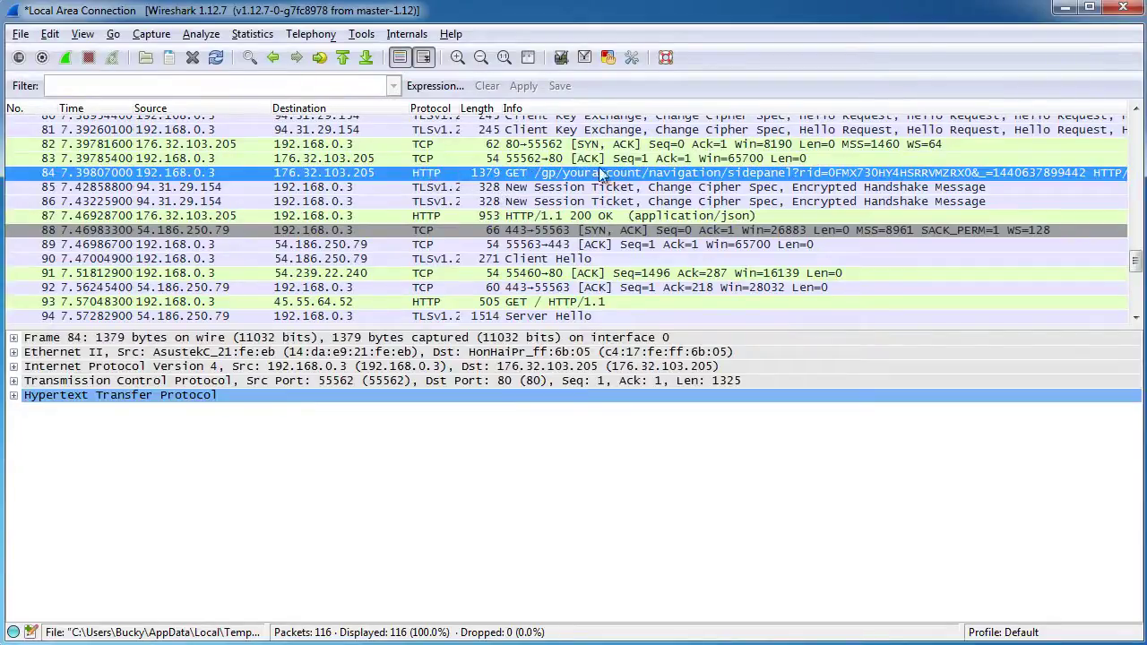